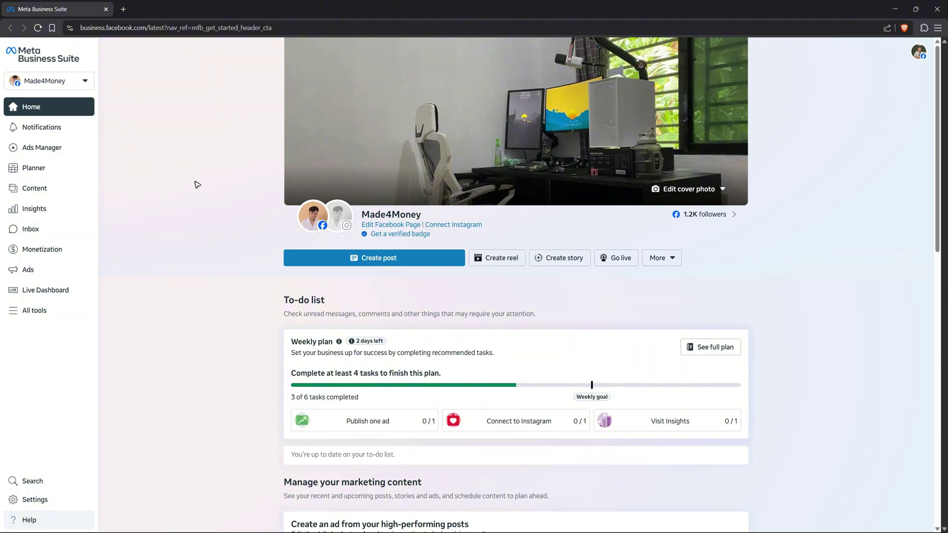
Scroll down the Home page to the Posts & reels section
scroll(469, 253, "down", 8)
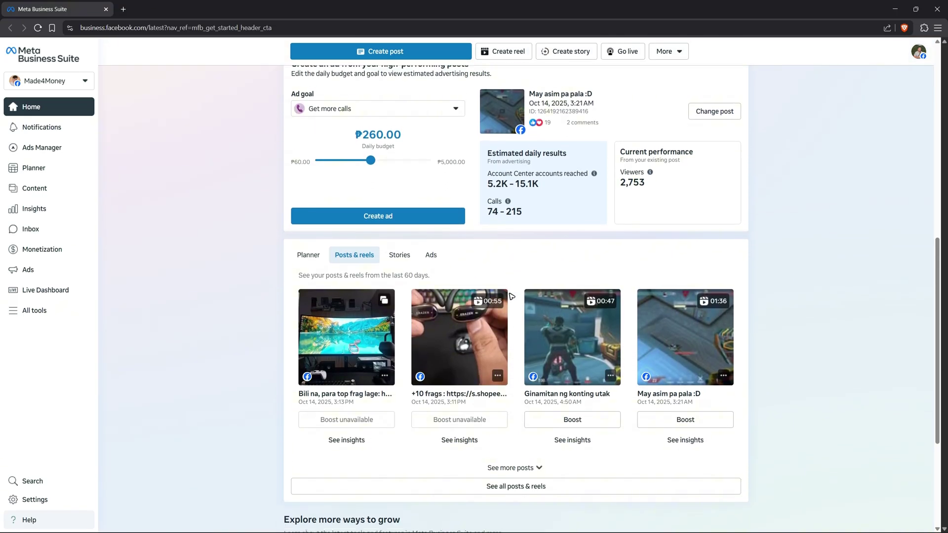
mouse_move(476, 335)
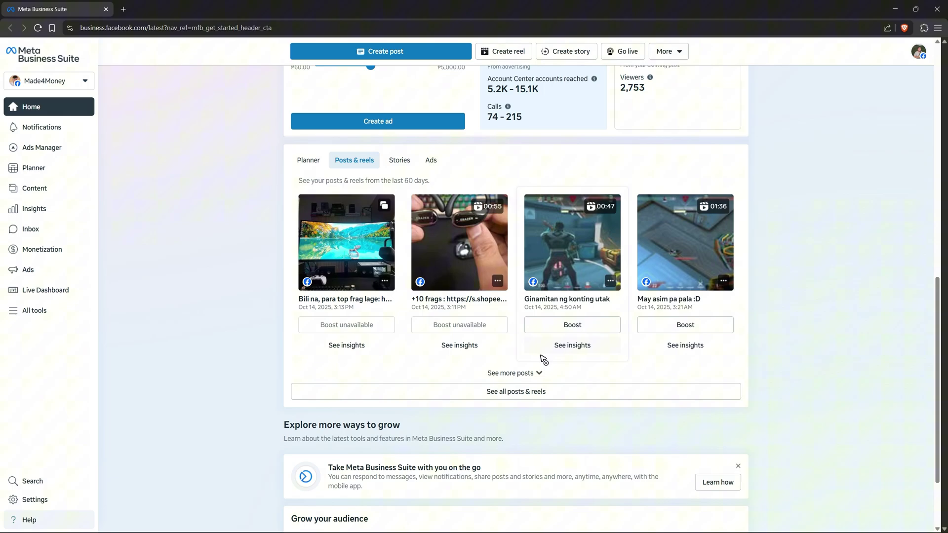
Expand the Posts & reels list to include the Page's older posts
left_click(535, 374)
scroll(588, 324, "down", 4)
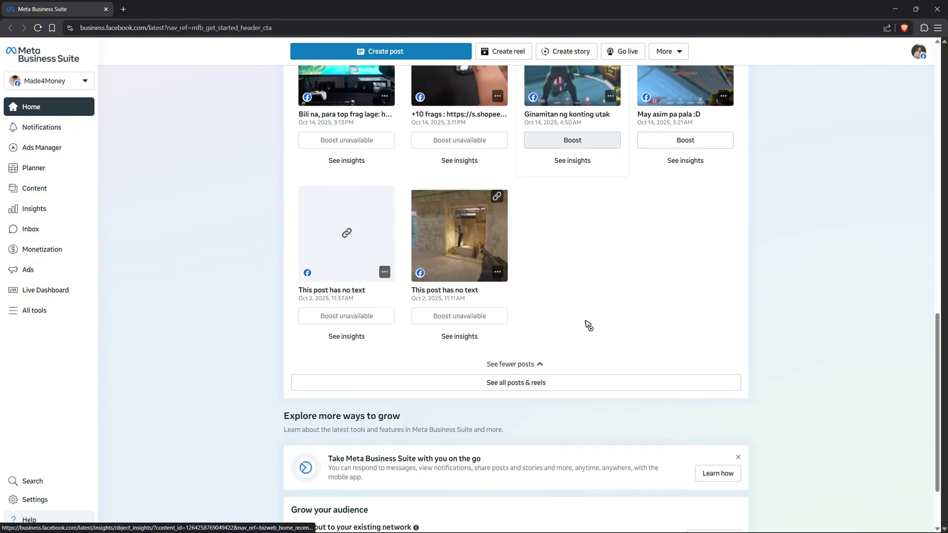
scroll(575, 335, "up", 3)
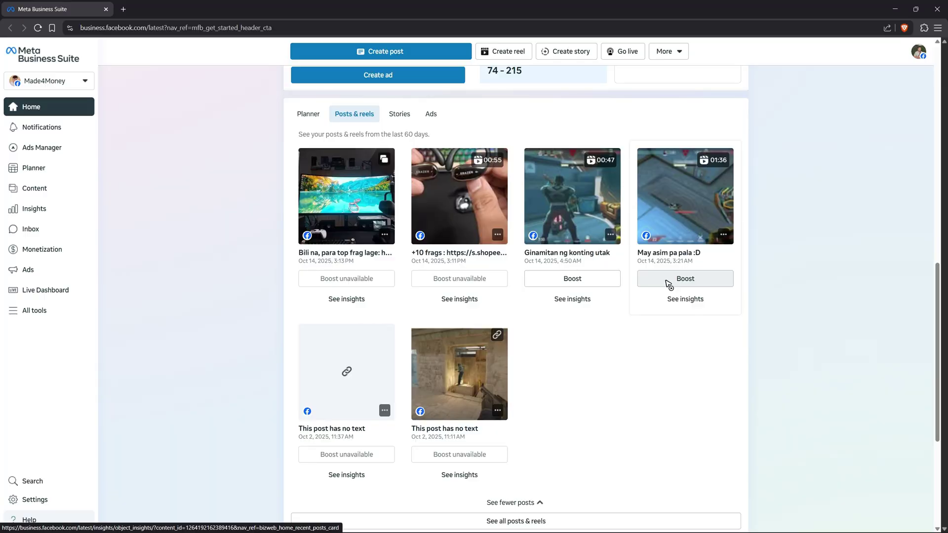
scroll(669, 284, "up", 2)
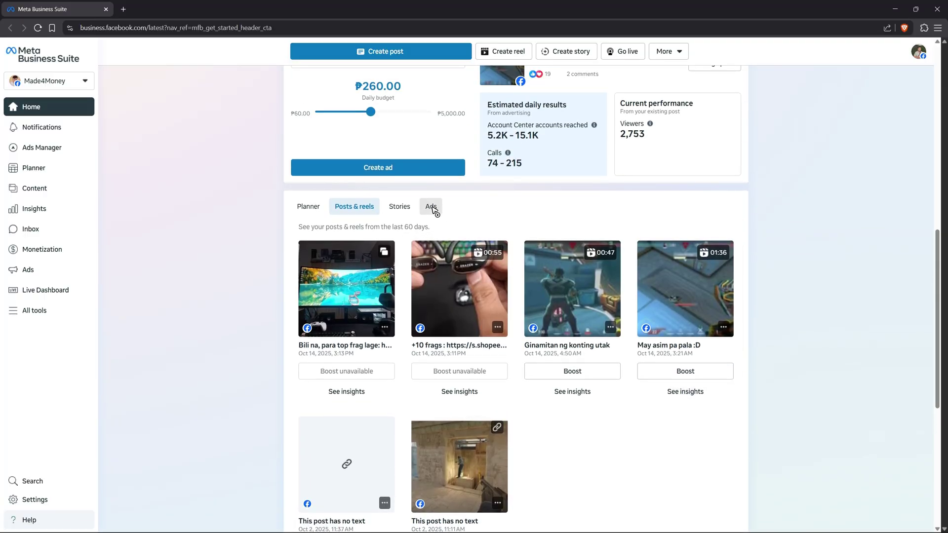
Switch the content card to the Ads tab and go to the Ads area
left_click(432, 208)
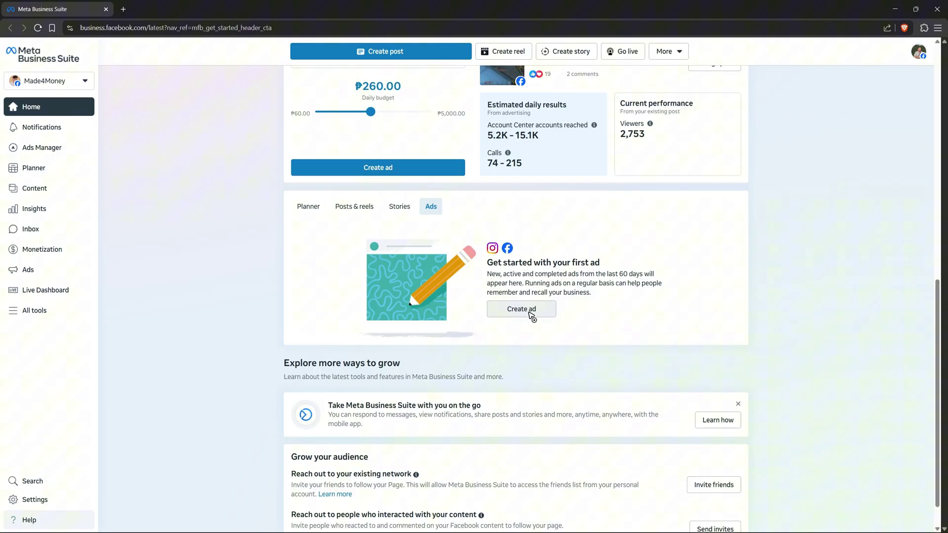
scroll(531, 312, "up", 3)
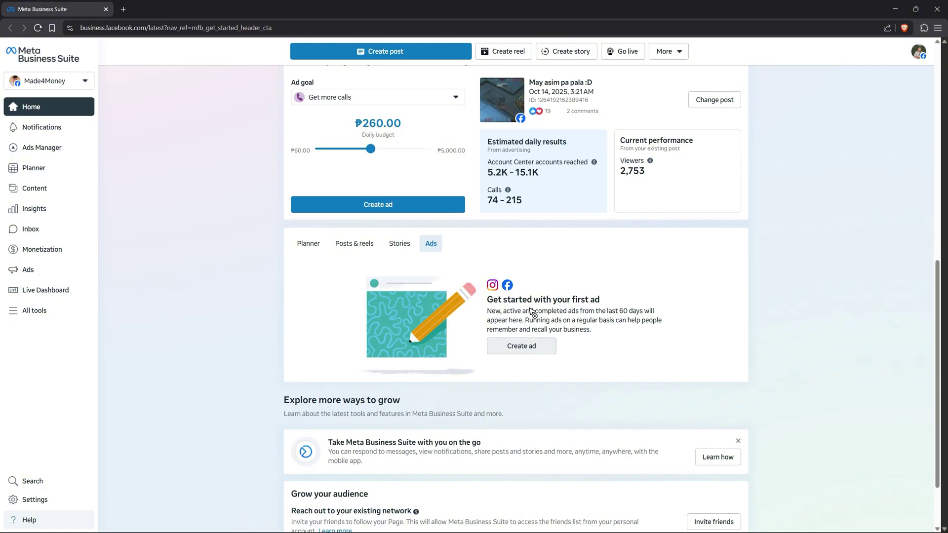
left_click(48, 275)
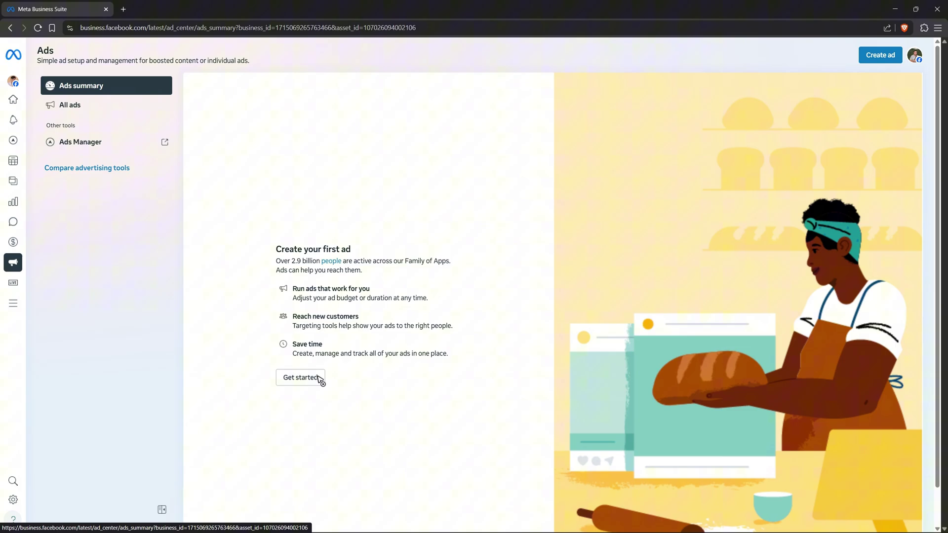
Start setting up the first ad from the Ads summary's Get started prompt
left_click(307, 379)
Begin a new ad with the Create ad button to reach the goal cards
left_click(882, 61)
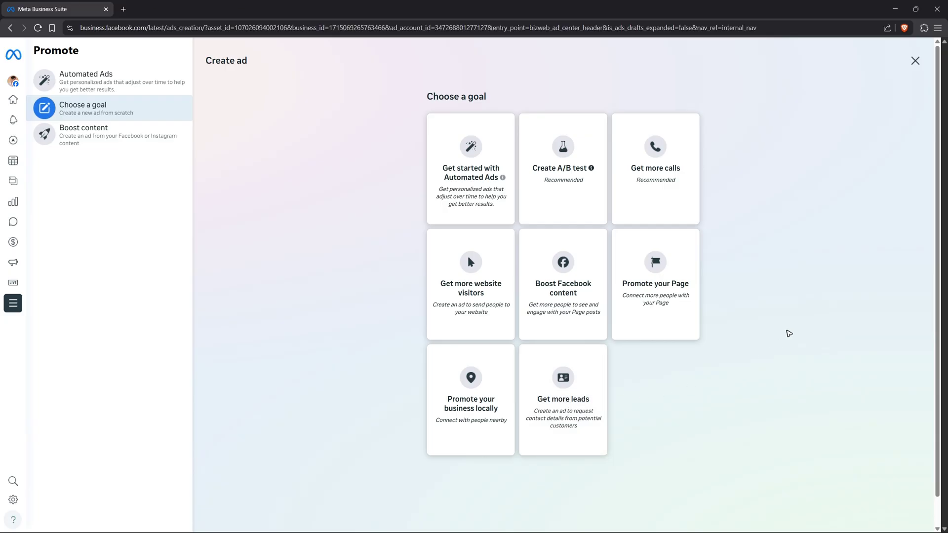
Choose Promote your Page as the ad goal, aiming for more page followers
left_click(655, 298)
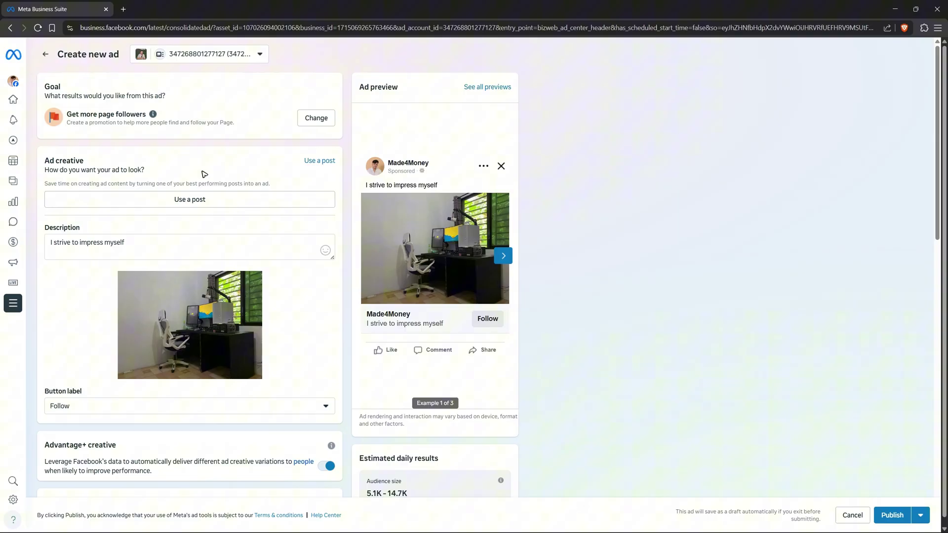
left_click_drag(48, 185, 277, 184)
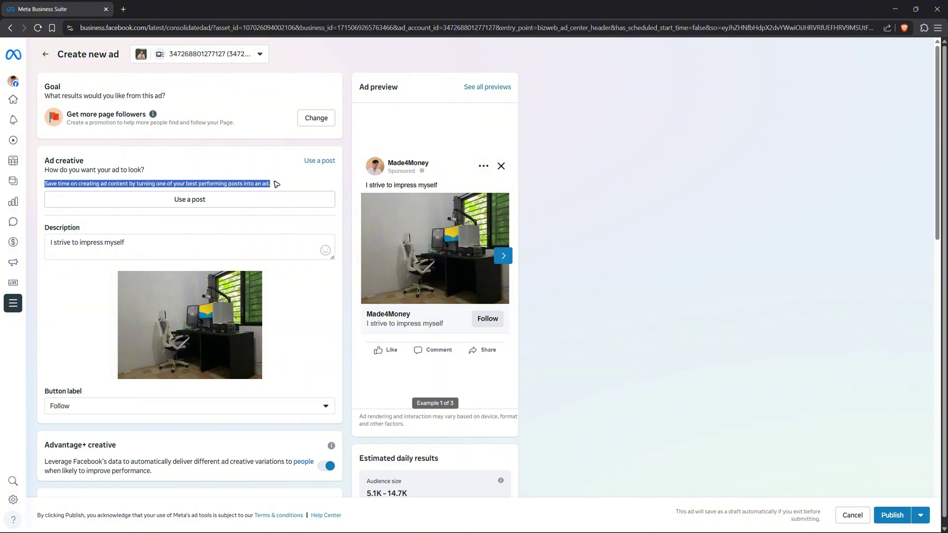
left_click(275, 175)
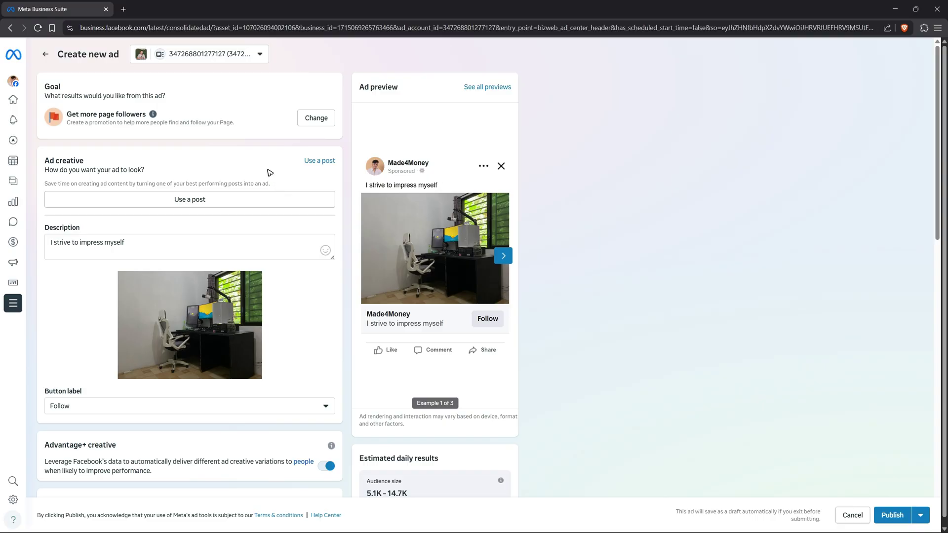
Use the Oct 14 video post 'May asim pa pala :D' as the ad creative
left_click(208, 200)
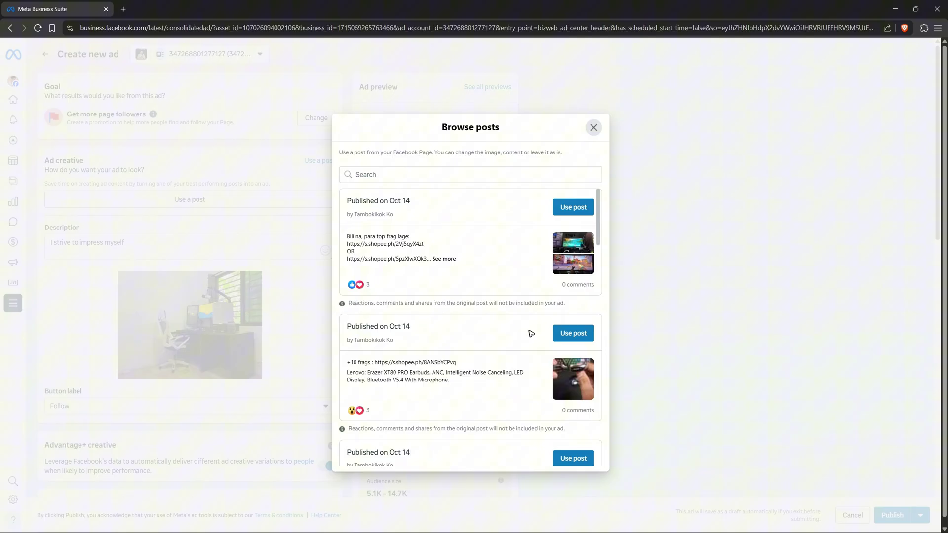
scroll(530, 334, "down", 6)
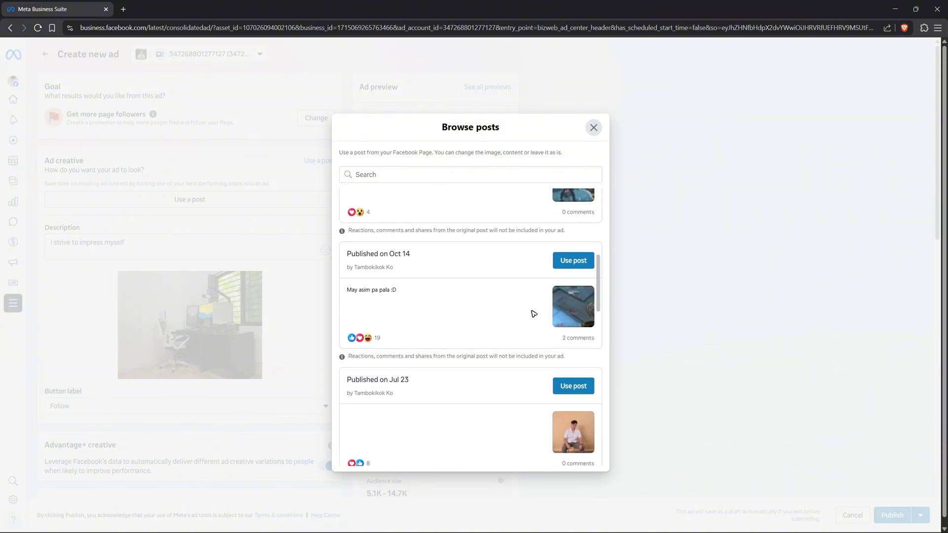
left_click(575, 262)
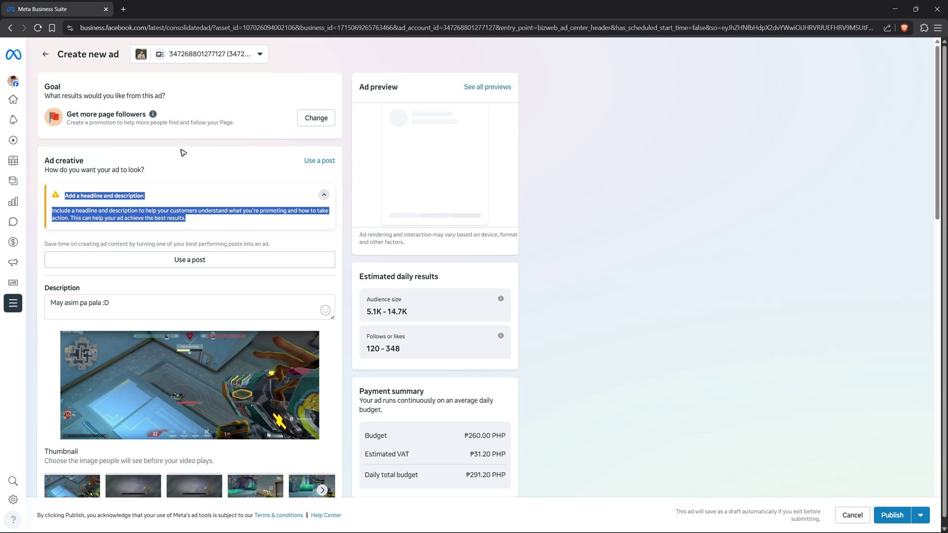
scroll(186, 167, "down", 3)
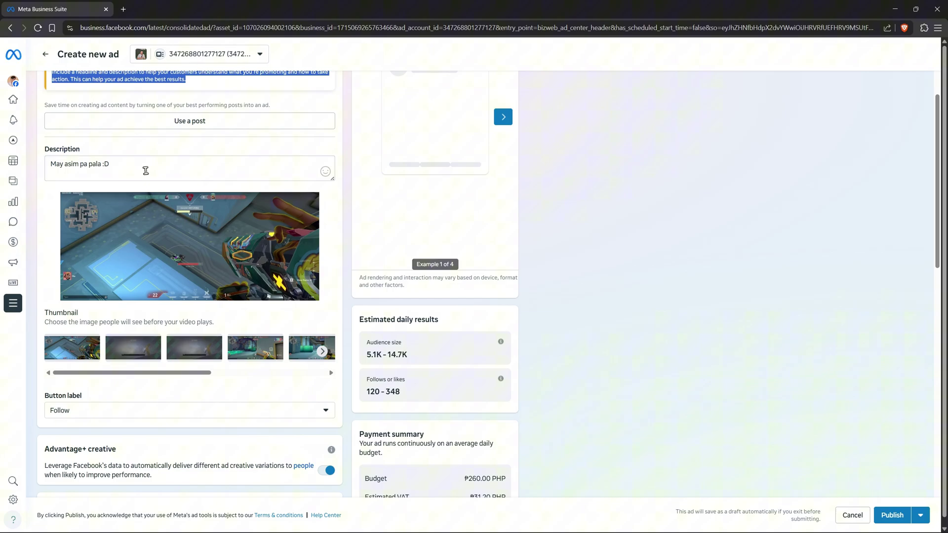
Pick the fourth video frame as the ad's thumbnail
left_click(144, 169)
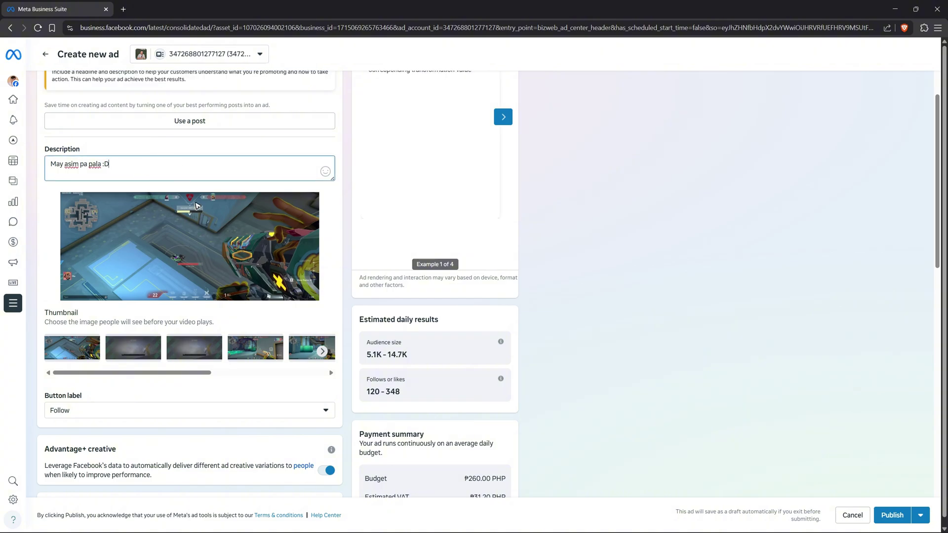
mouse_move(192, 371)
left_mouse_down()
mouse_move(304, 382)
mouse_move(186, 377)
left_mouse_up()
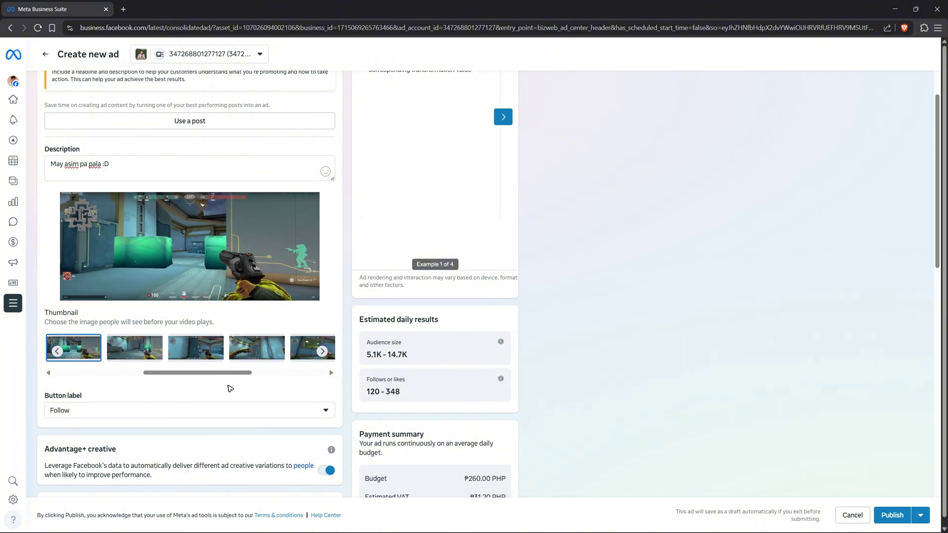
left_click(259, 362)
scroll(210, 359, "down", 4)
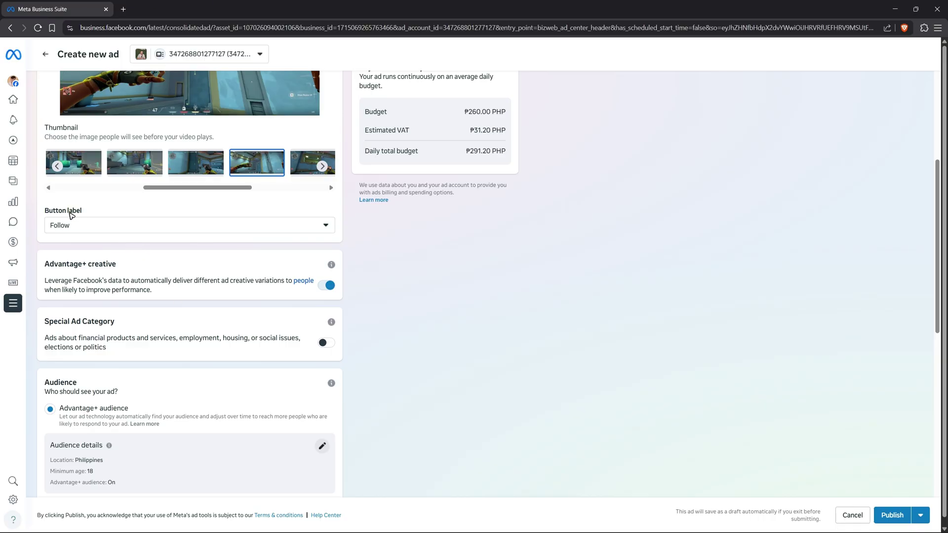
scroll(70, 215, "up", 6)
scroll(271, 283, "down", 5)
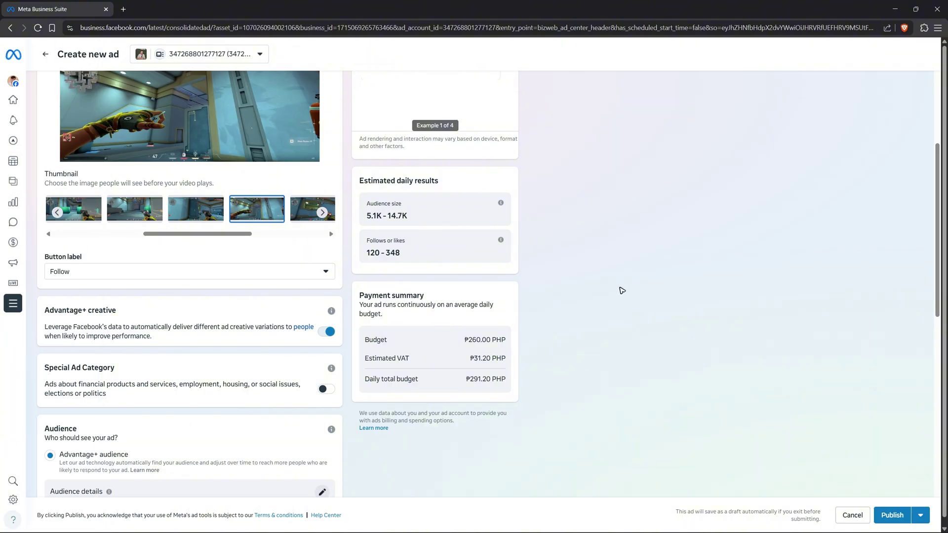
left_click(322, 277)
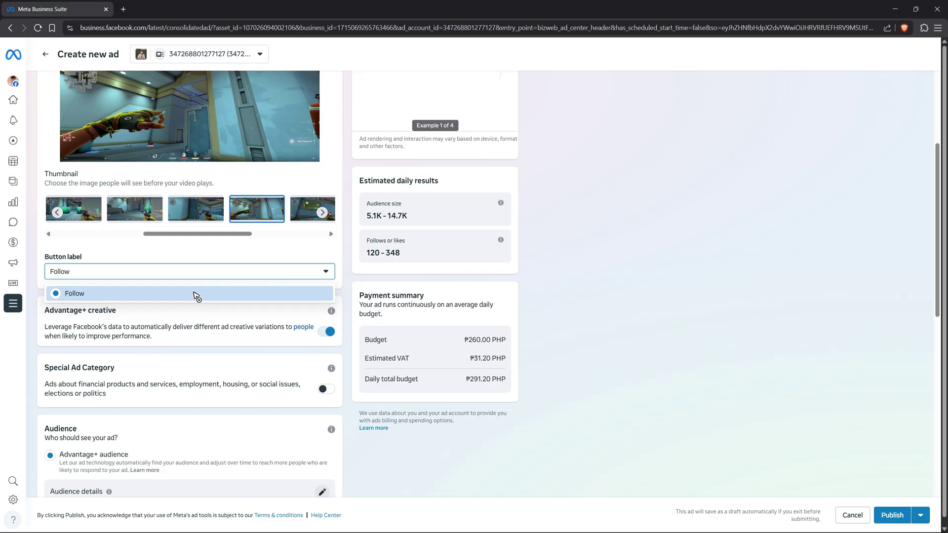
left_click(696, 281)
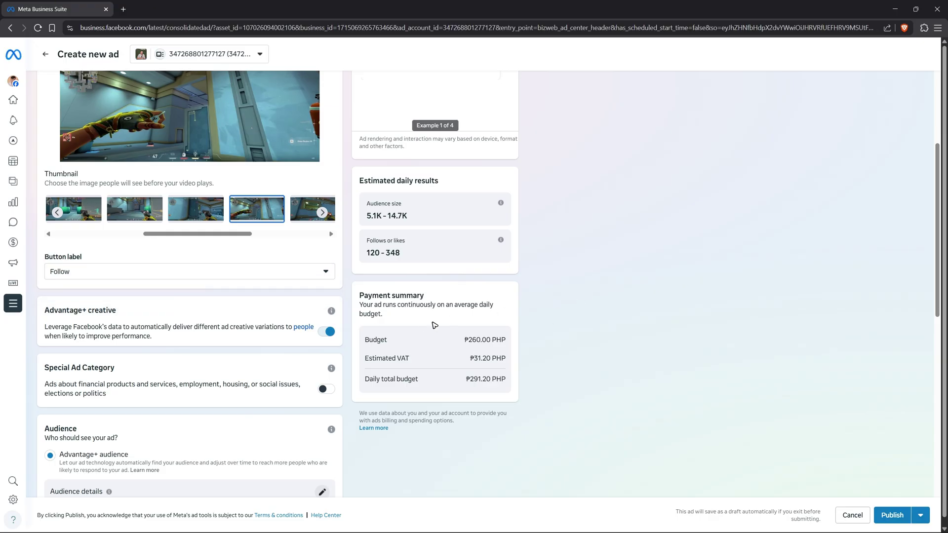
scroll(434, 325, "down", 2)
left_click_drag(44, 217, 131, 221)
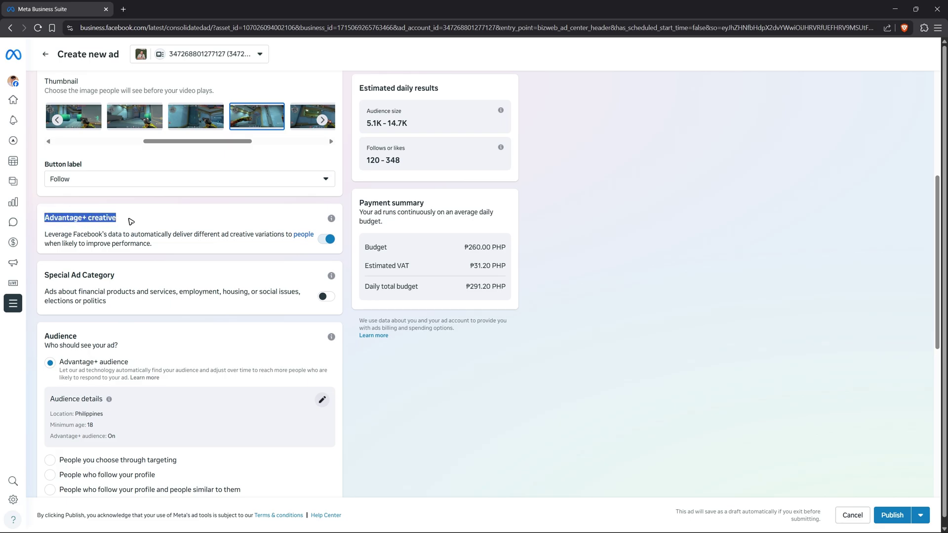
left_click(177, 222)
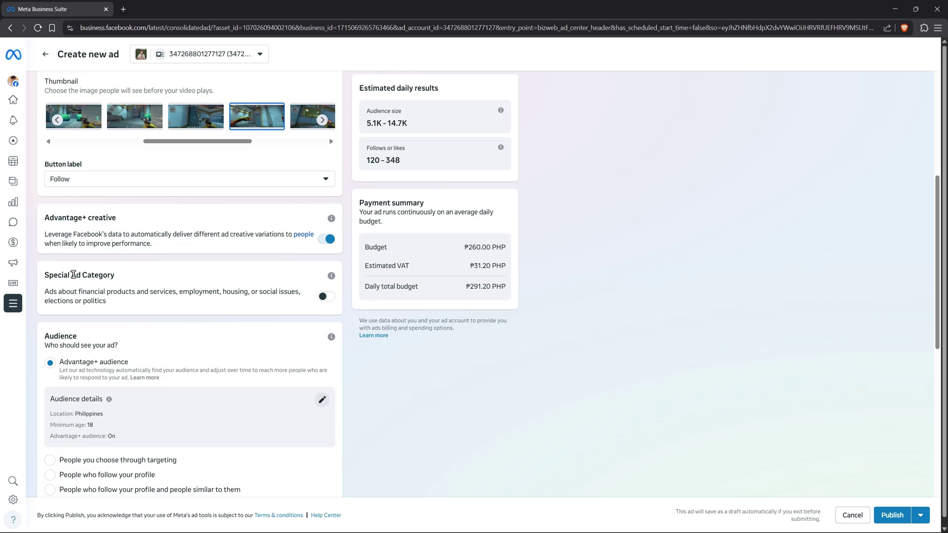
left_click_drag(44, 275, 148, 280)
left_click(168, 276)
left_click_drag(85, 295, 179, 293)
left_click(200, 291)
left_click_drag(275, 292, 271, 296)
left_click(218, 300)
scroll(166, 236, "down", 3)
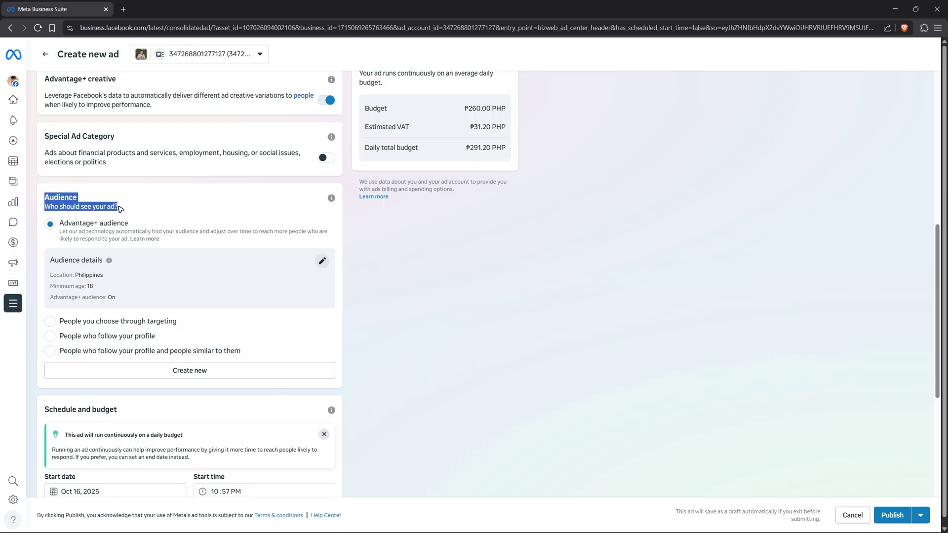
left_click(498, 315)
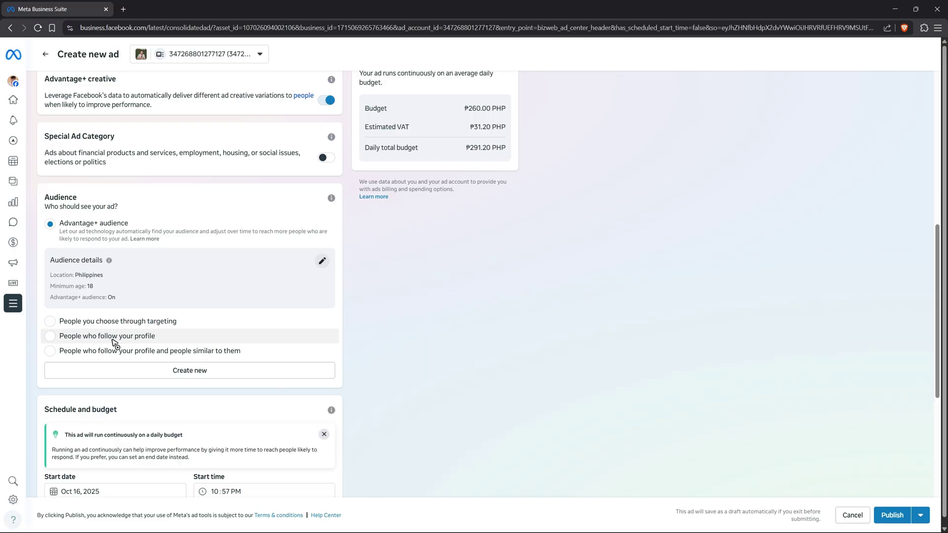
scroll(114, 342, "down", 5)
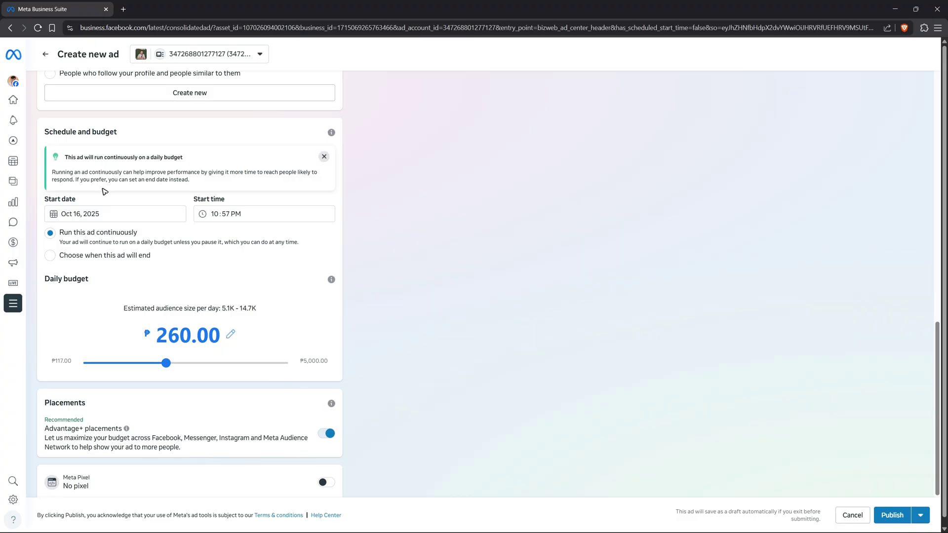
Pick October 17, 2025 in the start-date calendar, leaving the 10:57 PM start time
left_click(59, 217)
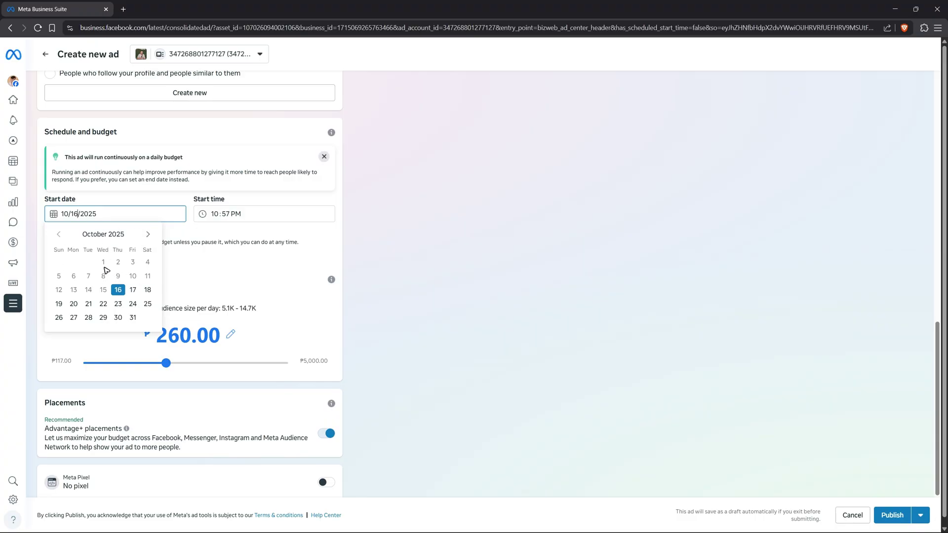
left_click(132, 290)
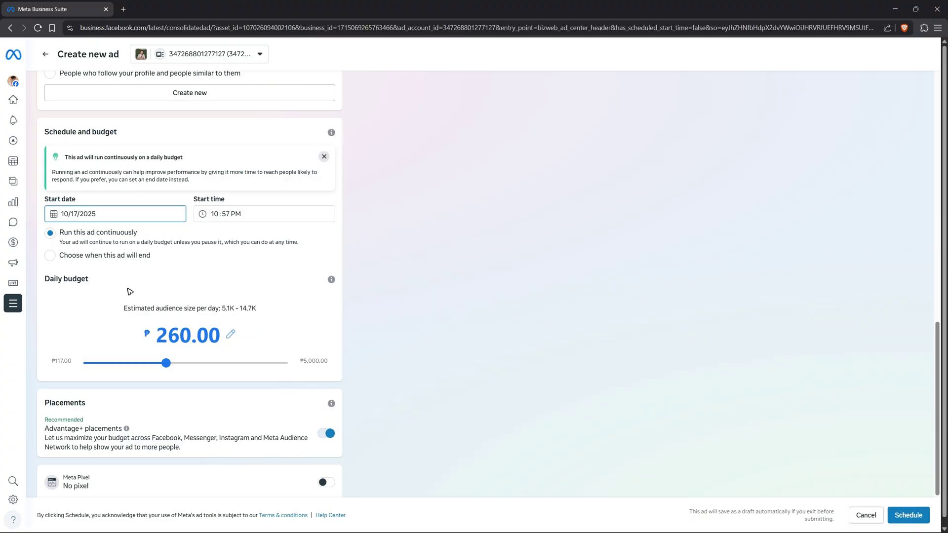
triple_click(260, 212)
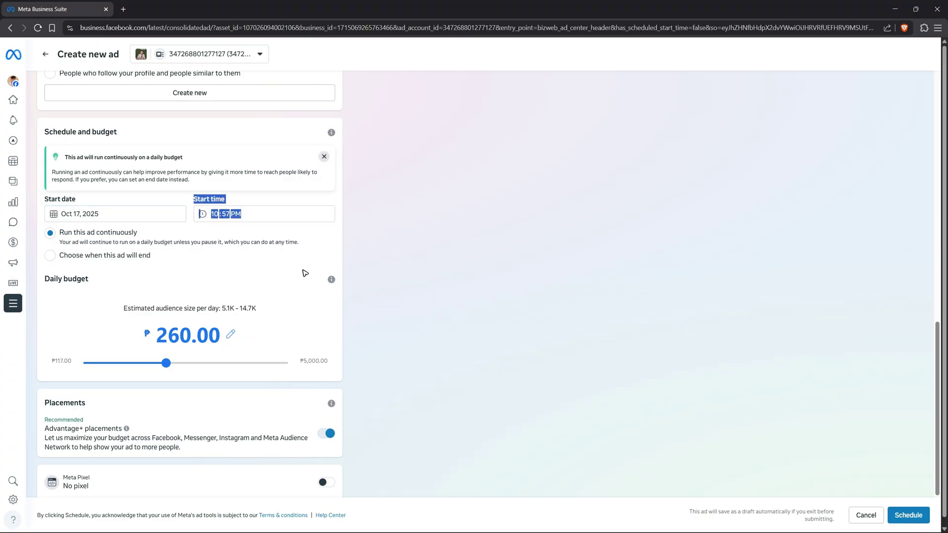
left_click(303, 270)
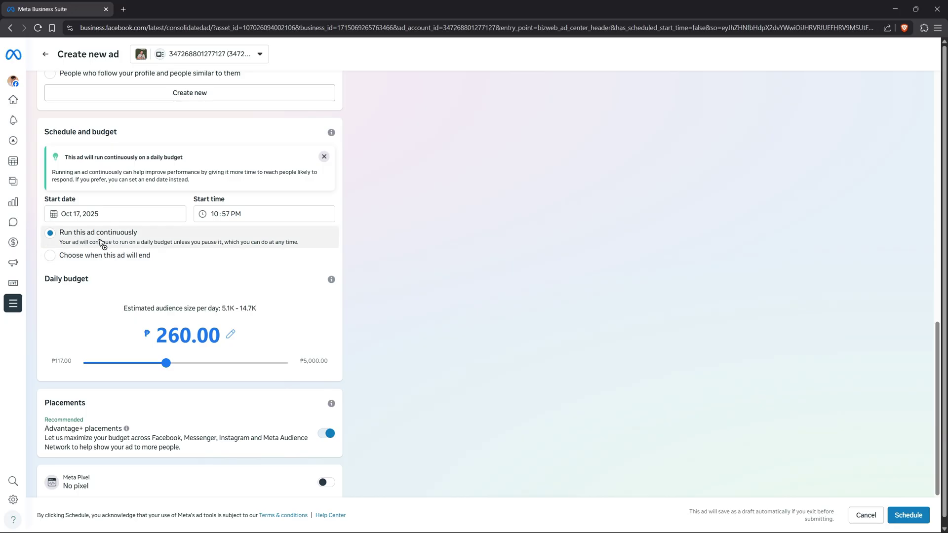
Give the ad a chosen end, adjusting Days from 3 to 4 so it ends Oct 21, 2025
left_click(53, 257)
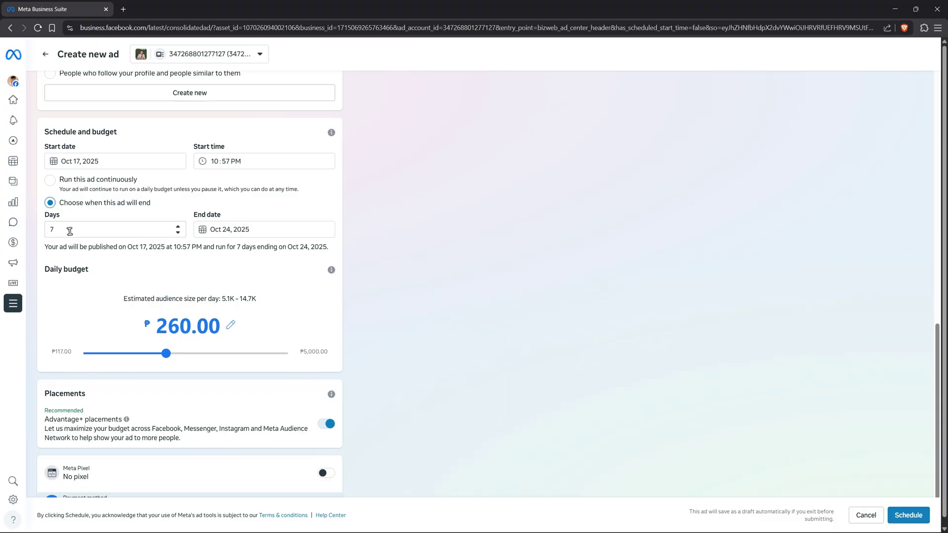
left_click(178, 232)
left_click(178, 232)
left_click(177, 232)
left_click(178, 232)
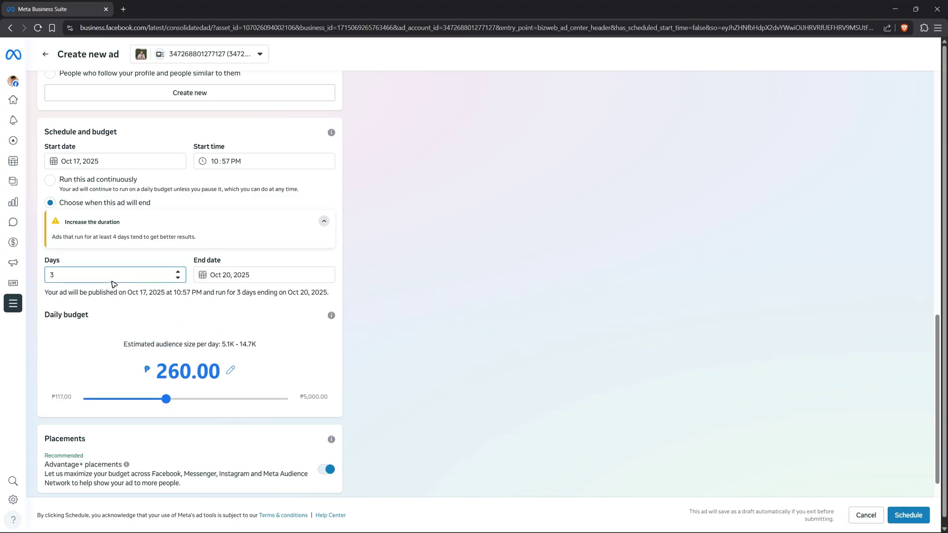
left_click(463, 306)
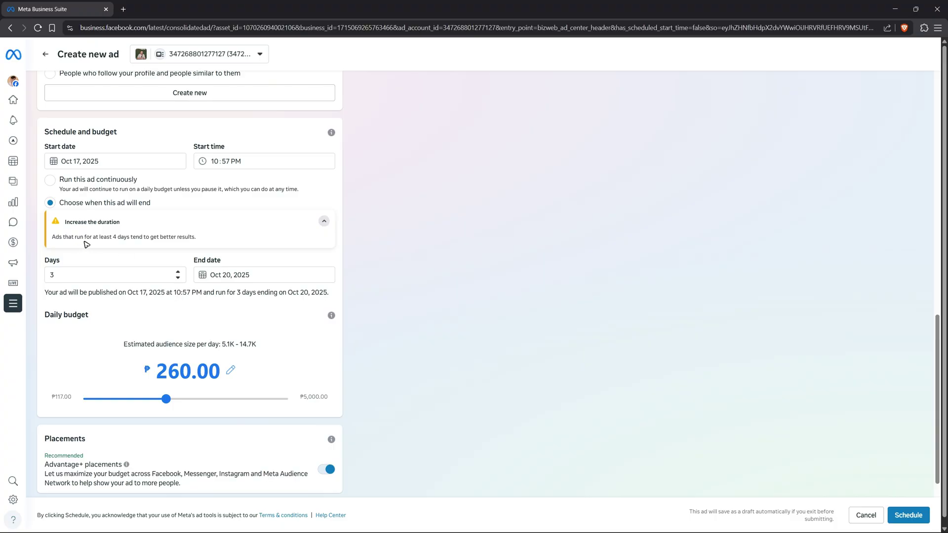
left_click_drag(92, 236, 155, 238)
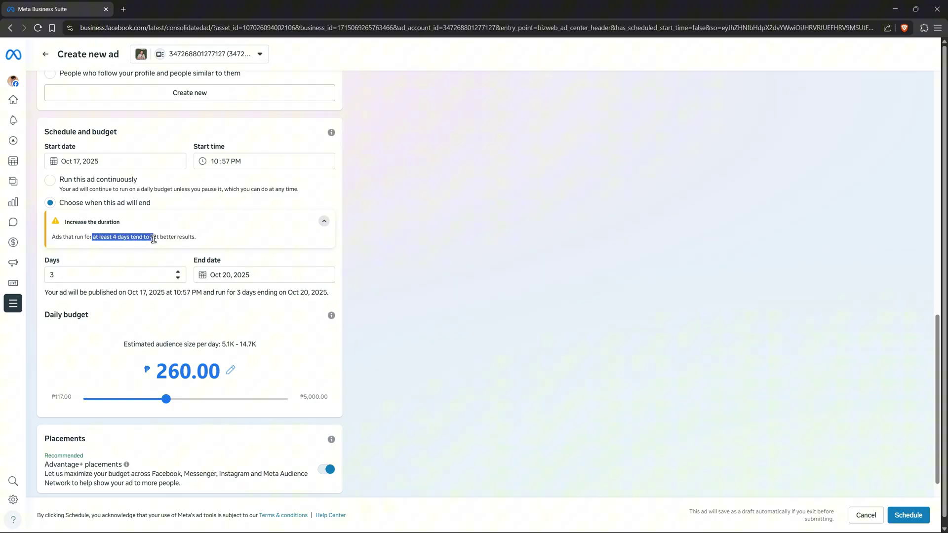
left_click(376, 376)
left_click(178, 271)
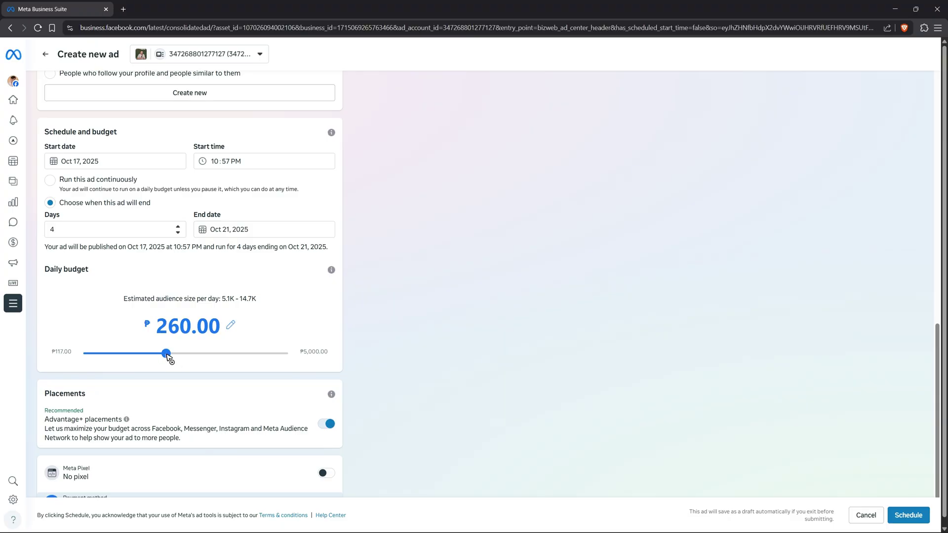
Push the daily budget slider to the ₱5,000.00 maximum, then settle it at ₱220.00
left_click_drag(124, 299, 194, 299)
left_click(428, 320)
left_click_drag(167, 355, 309, 366)
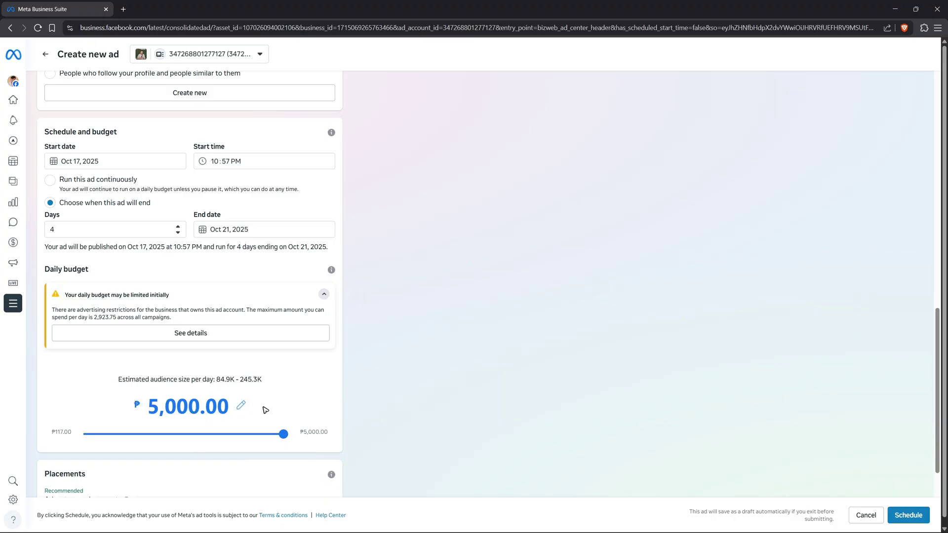
left_click_drag(284, 435, 145, 435)
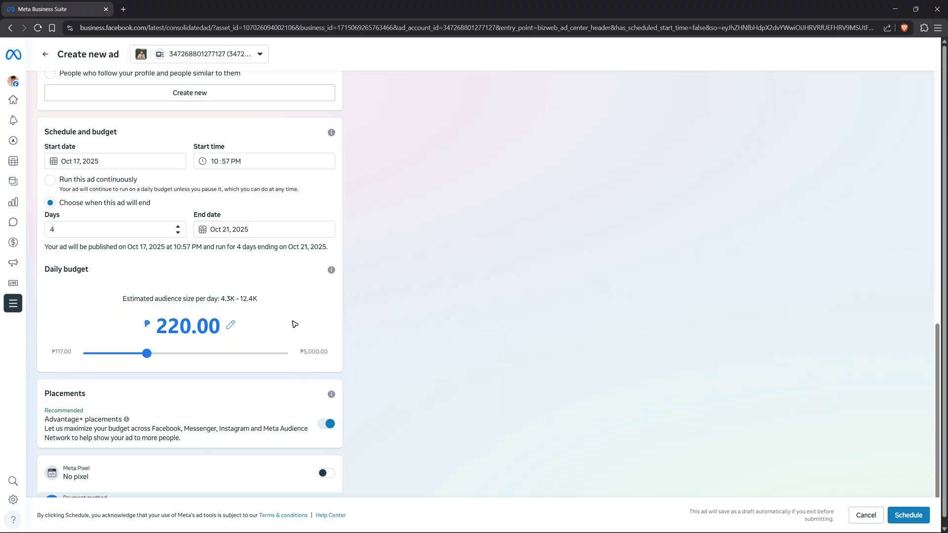
Review the Advantage+ placements and the PayPal payment method, then return to the top
scroll(316, 343, "down", 2)
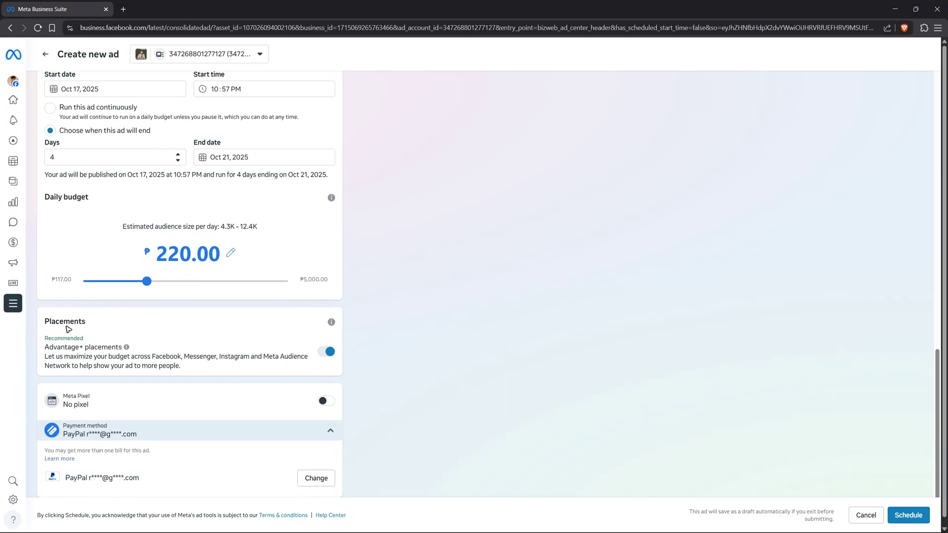
left_click_drag(54, 321, 111, 326)
left_click(483, 350)
left_click_drag(56, 349, 106, 349)
left_click(477, 359)
scroll(256, 344, "down", 1)
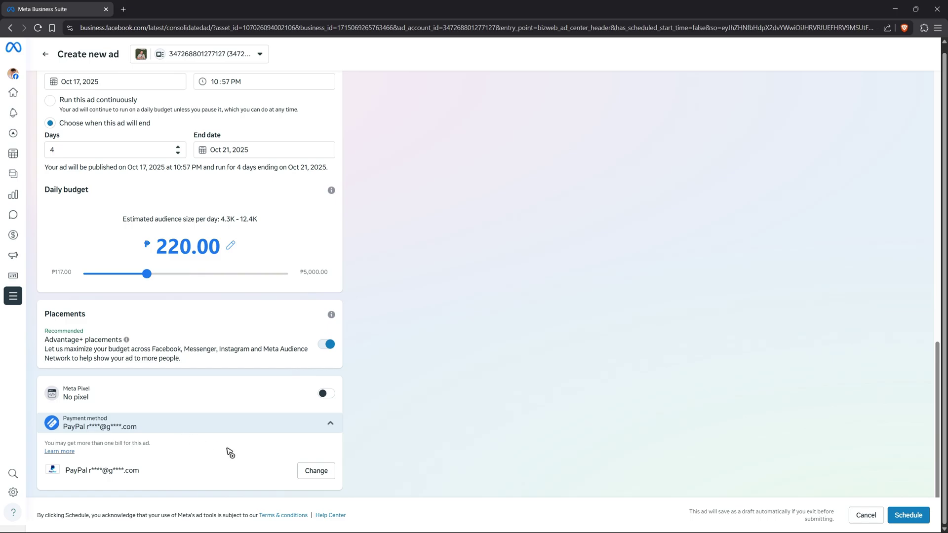
scroll(230, 452, "up", 20)
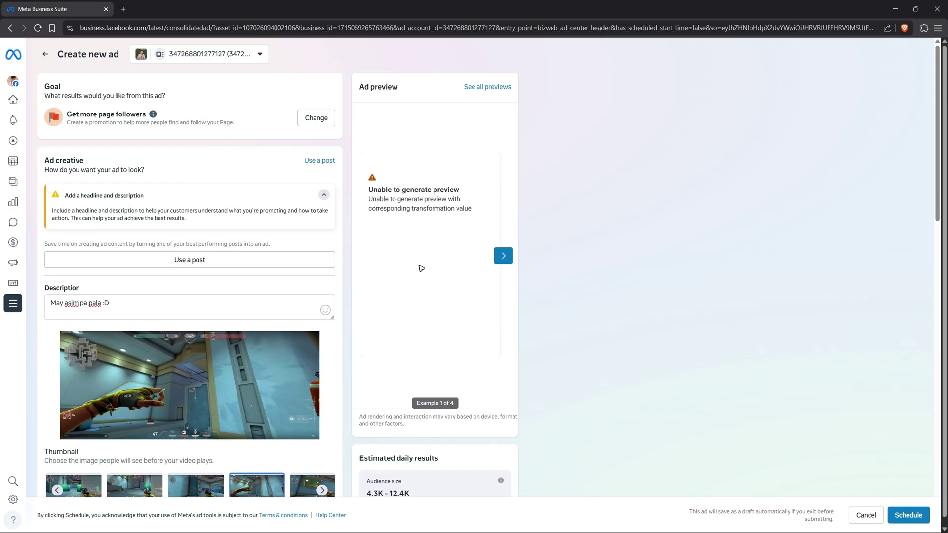
left_click(488, 88)
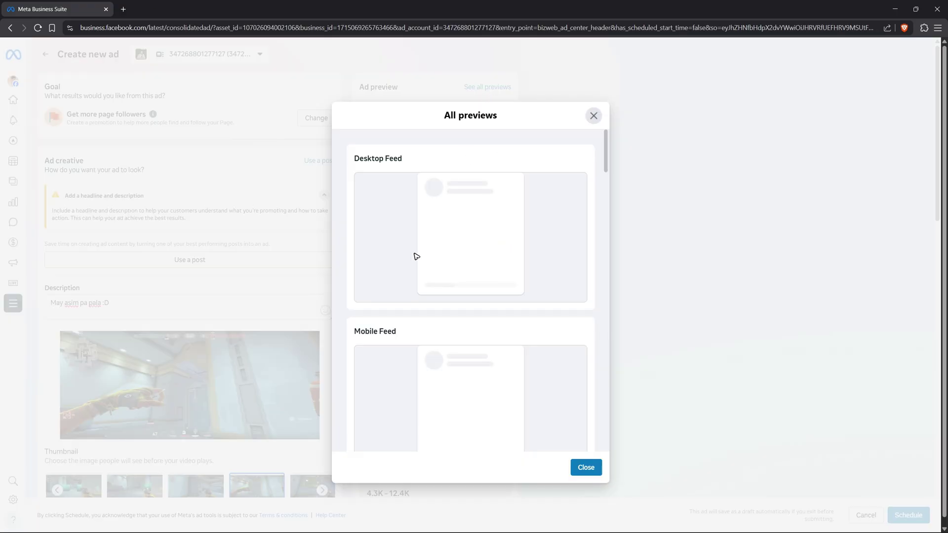
triple_click(395, 160)
left_click(478, 156)
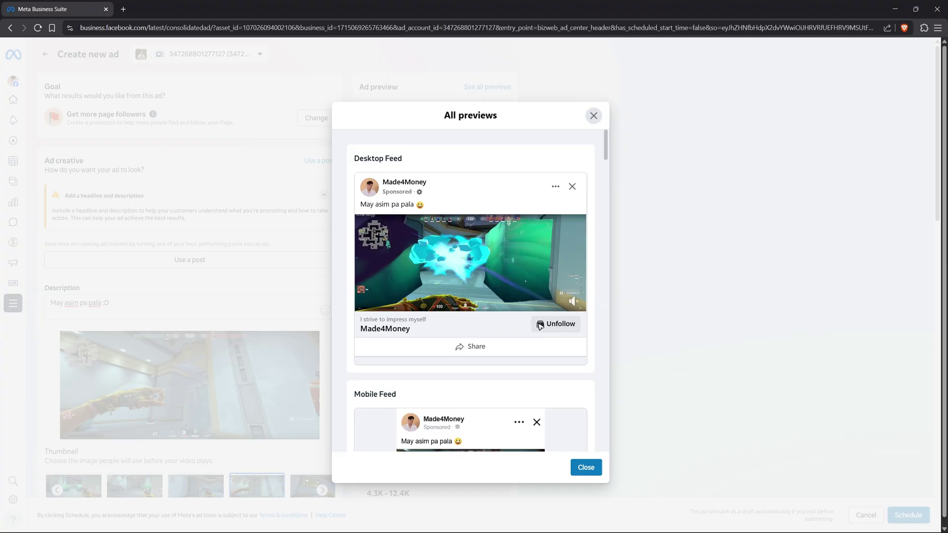
scroll(451, 348, "down", 3)
scroll(548, 310, "down", 1)
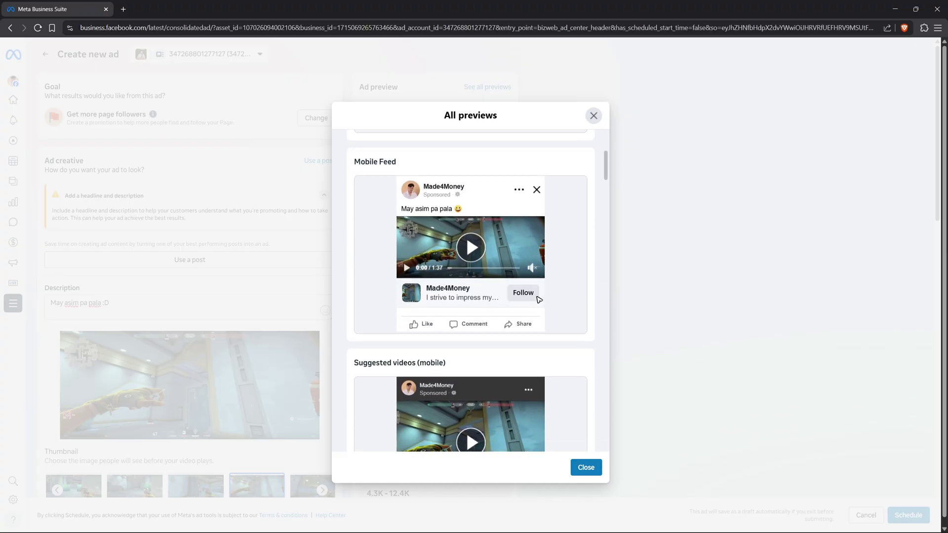
scroll(469, 296, "down", 3)
scroll(492, 282, "down", 1)
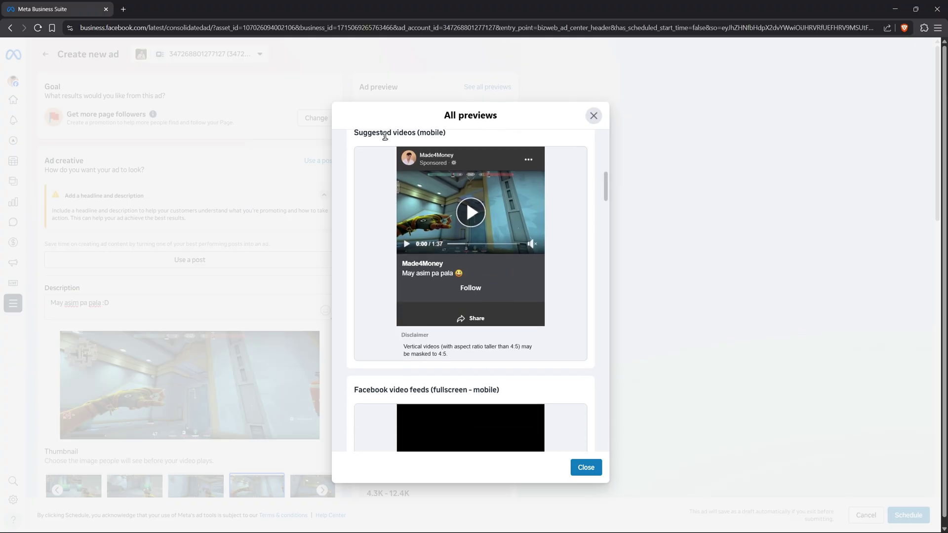
scroll(492, 277, "down", 3)
scroll(492, 258, "down", 9)
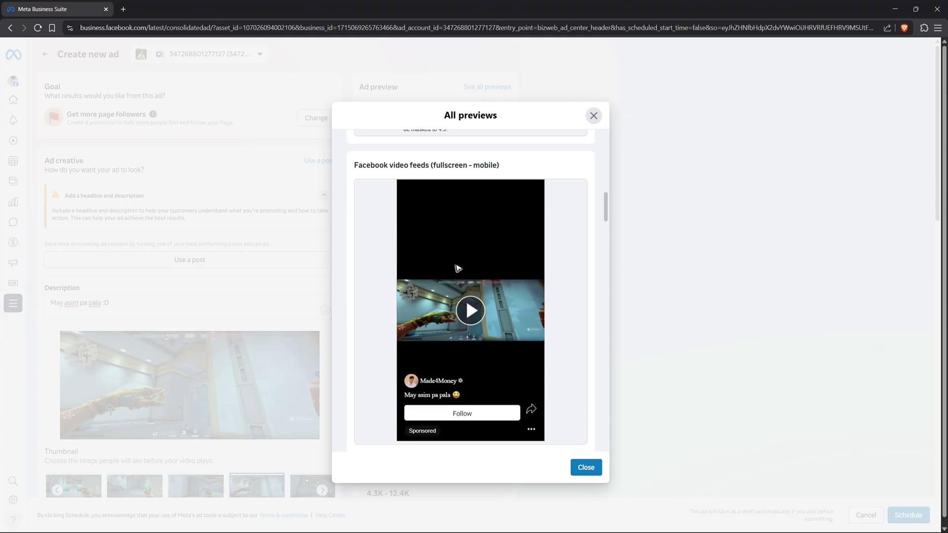
scroll(506, 280, "down", 10)
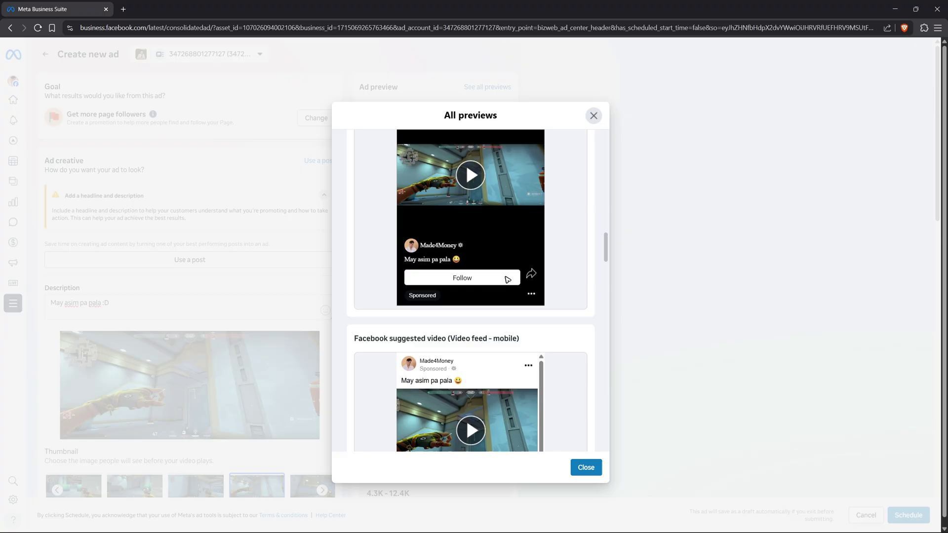
scroll(513, 295, "down", 10)
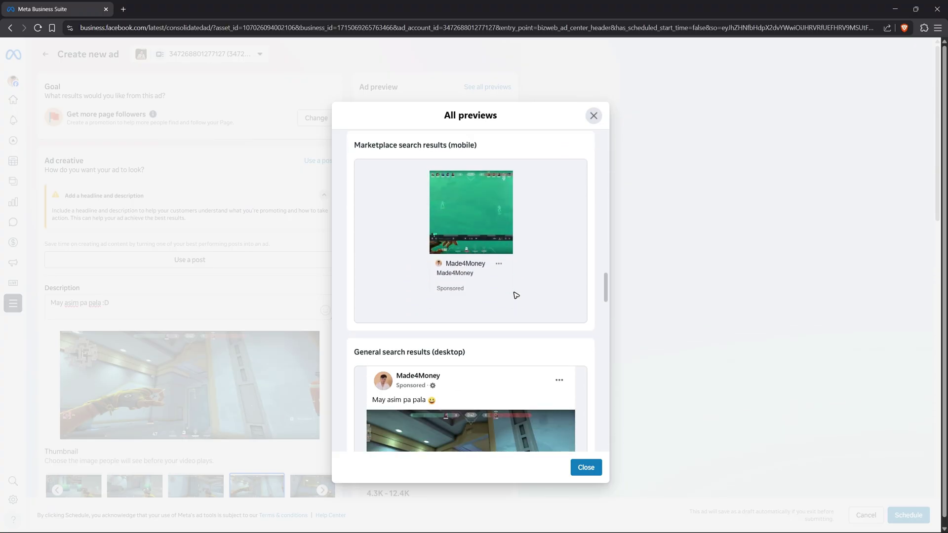
scroll(527, 312, "down", 10)
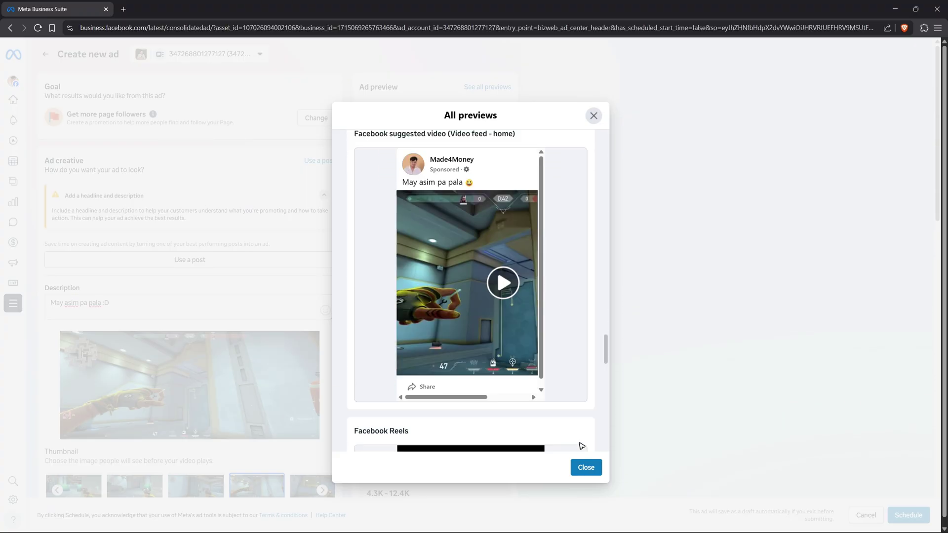
left_click(588, 468)
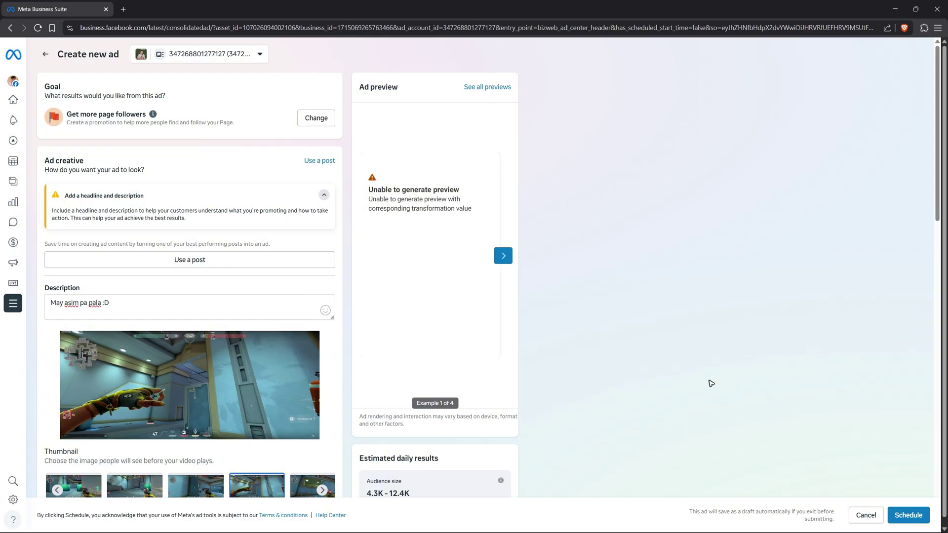
left_click(909, 520)
scroll(666, 383, "down", 15)
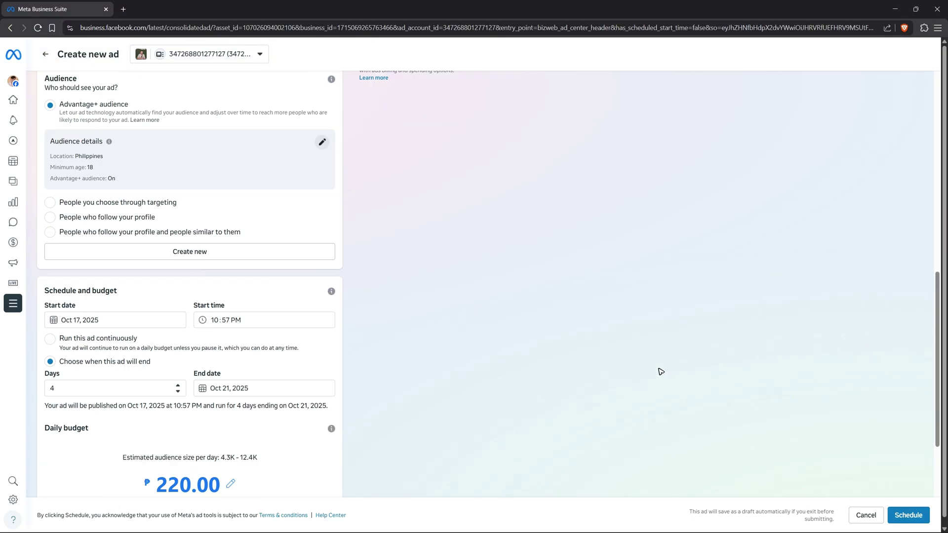
scroll(659, 369, "down", 1)
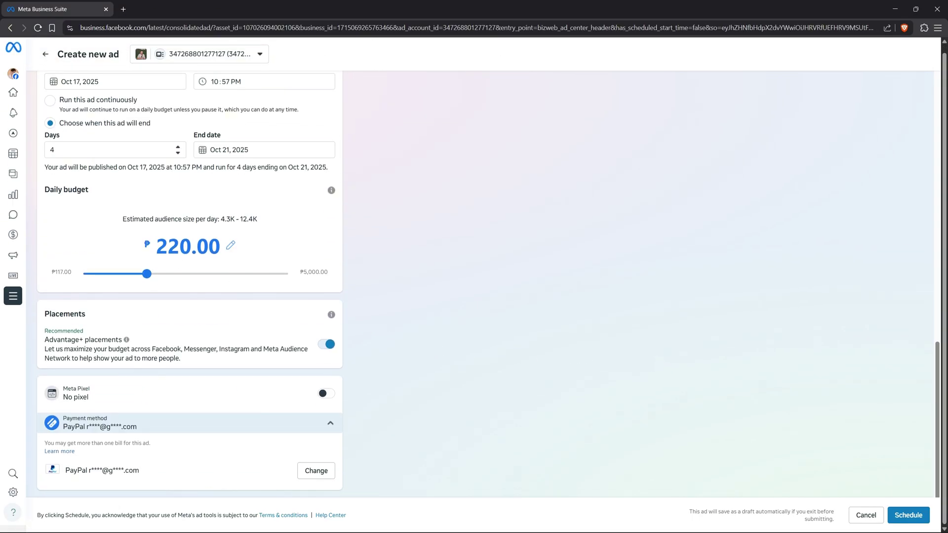